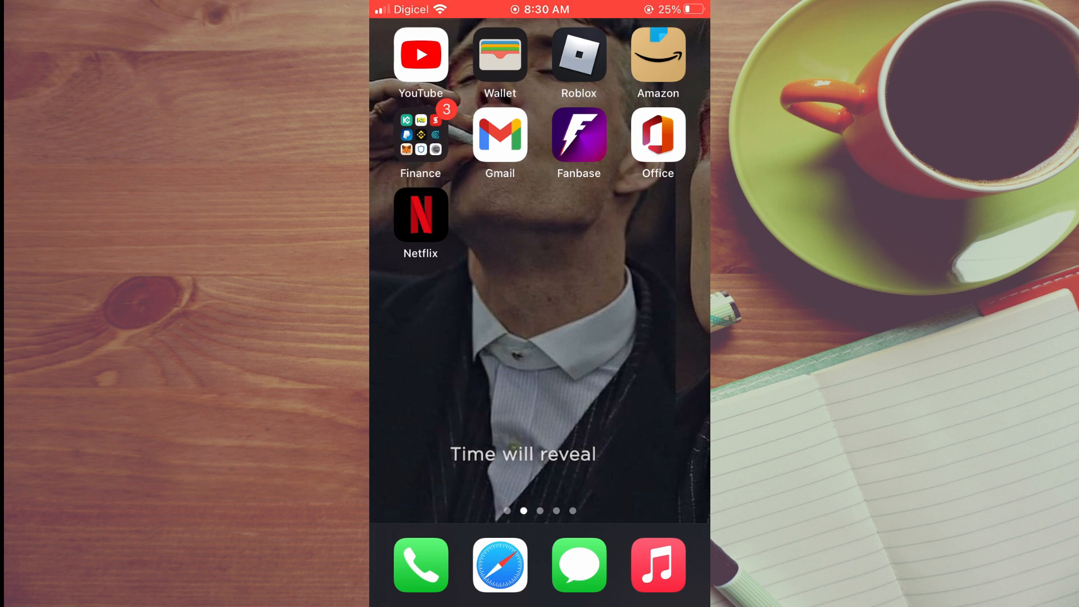
# Launch the Amazon app and go to the Your Account overview page.
pyautogui.click(657, 55)
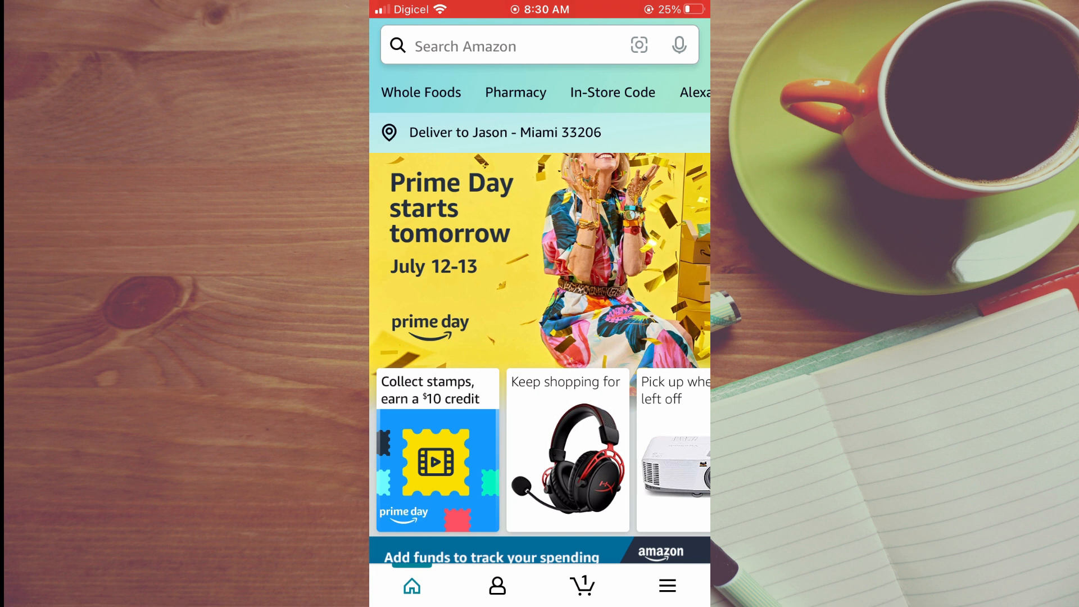
pyautogui.click(498, 585)
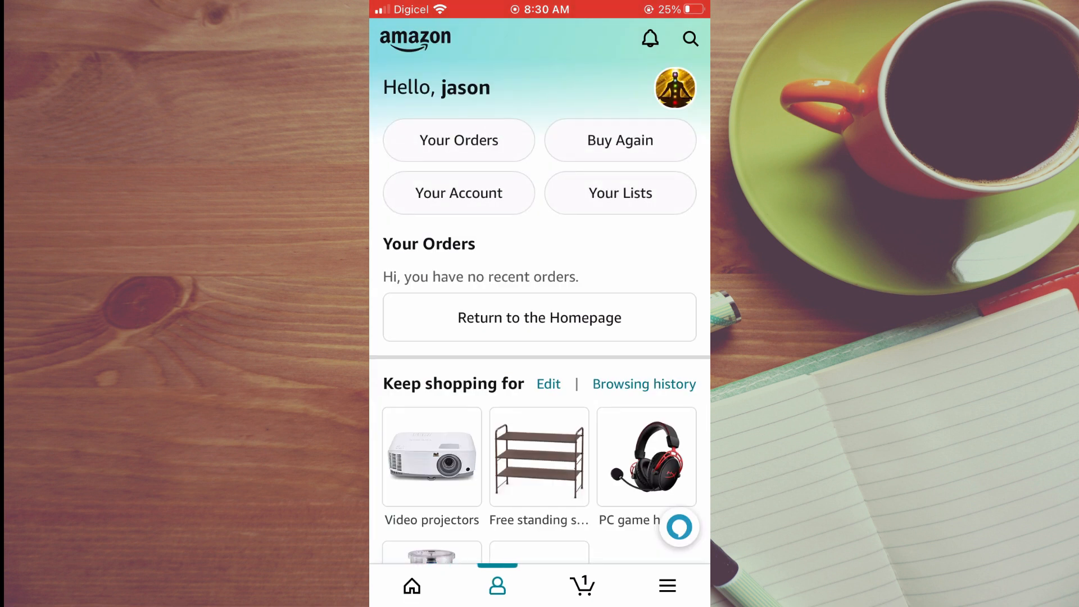
# Show the full list of account settings including the Payments section.
pyautogui.click(460, 192)
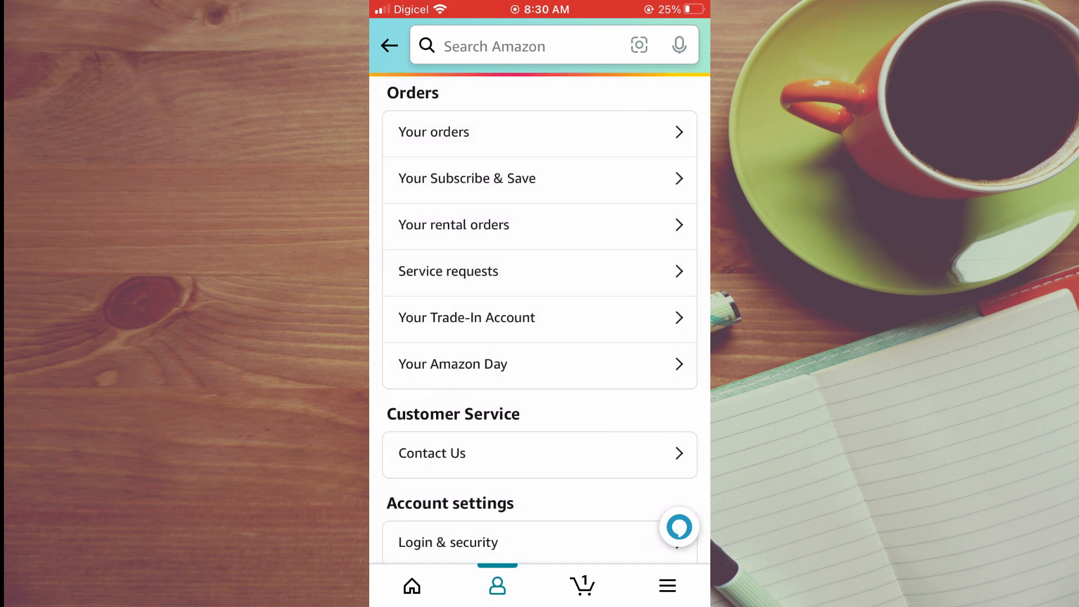
pyautogui.scroll(-6, 540, 321)
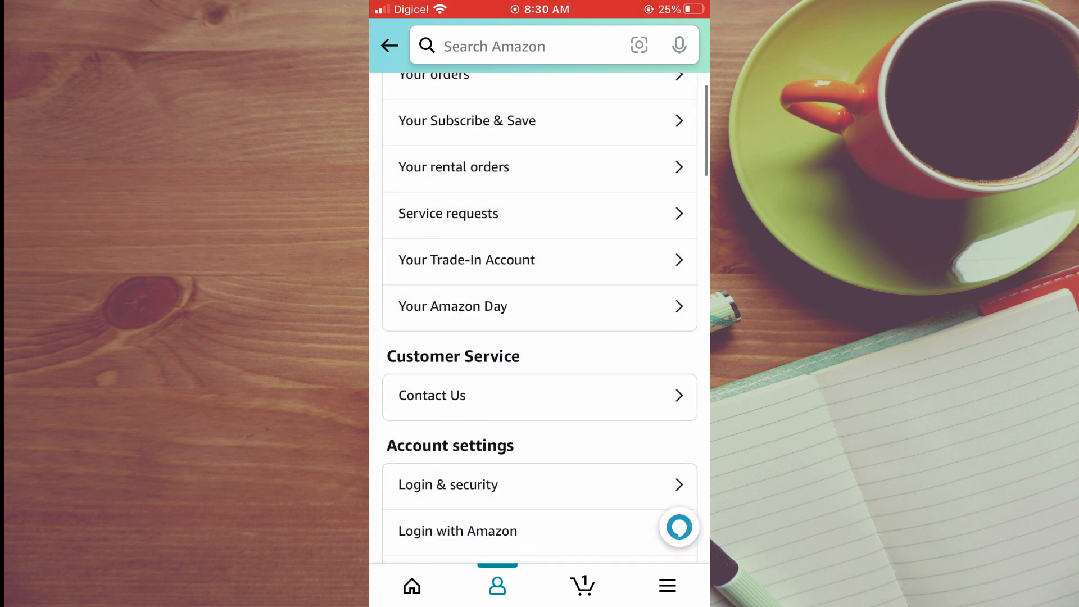
pyautogui.scroll(-3, 539, 320)
pyautogui.scroll(-2, 540, 321)
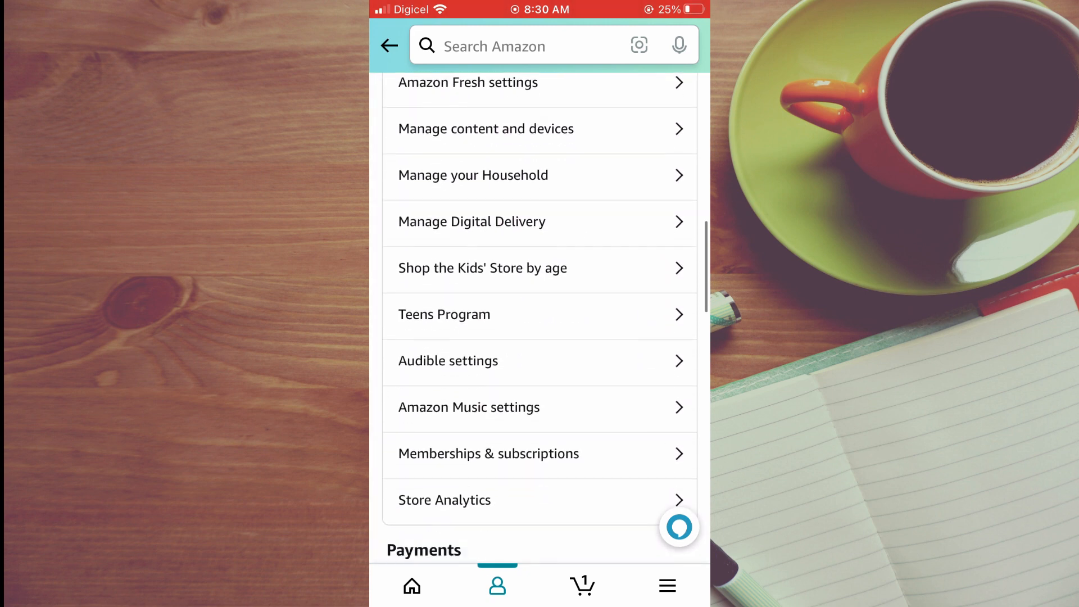
pyautogui.scroll(-3, 539, 321)
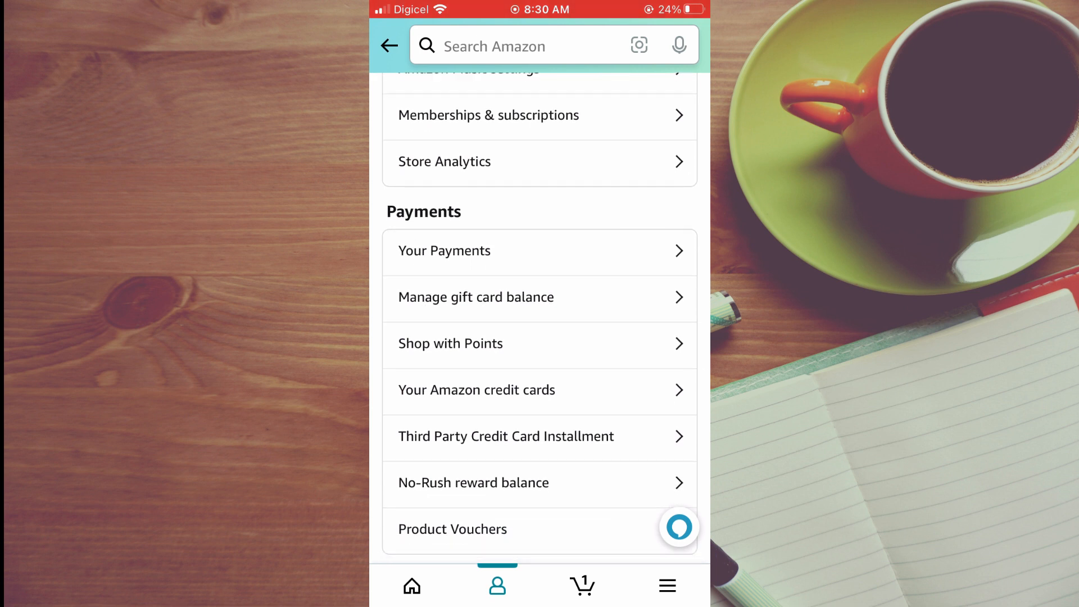
# Show the Amazon Pay wallet's Cards & accounts list of saved Mastercard and Visa cards.
pyautogui.click(444, 250)
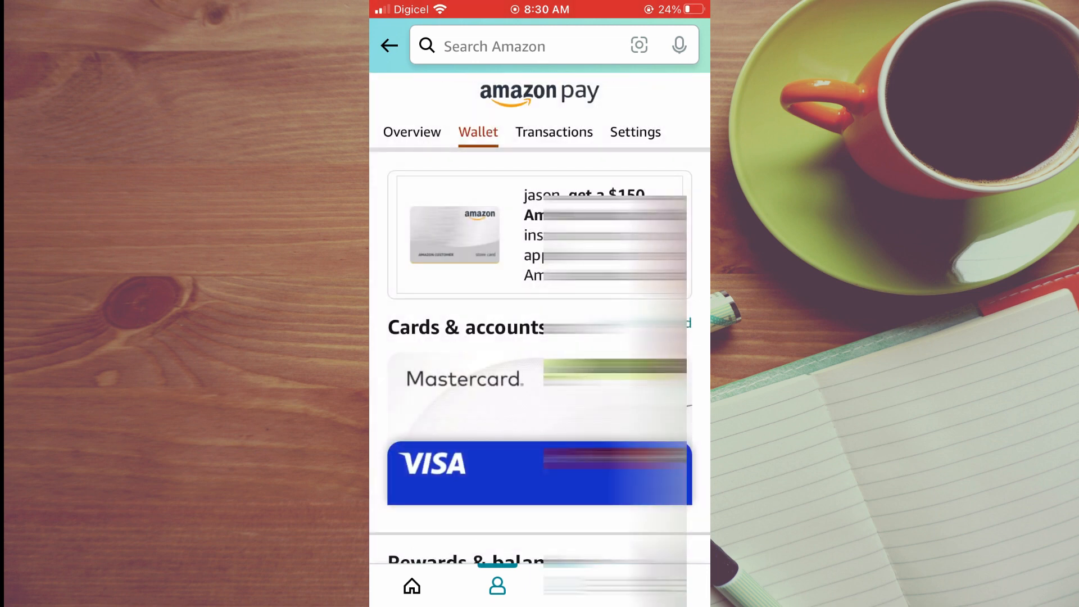
pyautogui.scroll(-3, 540, 337)
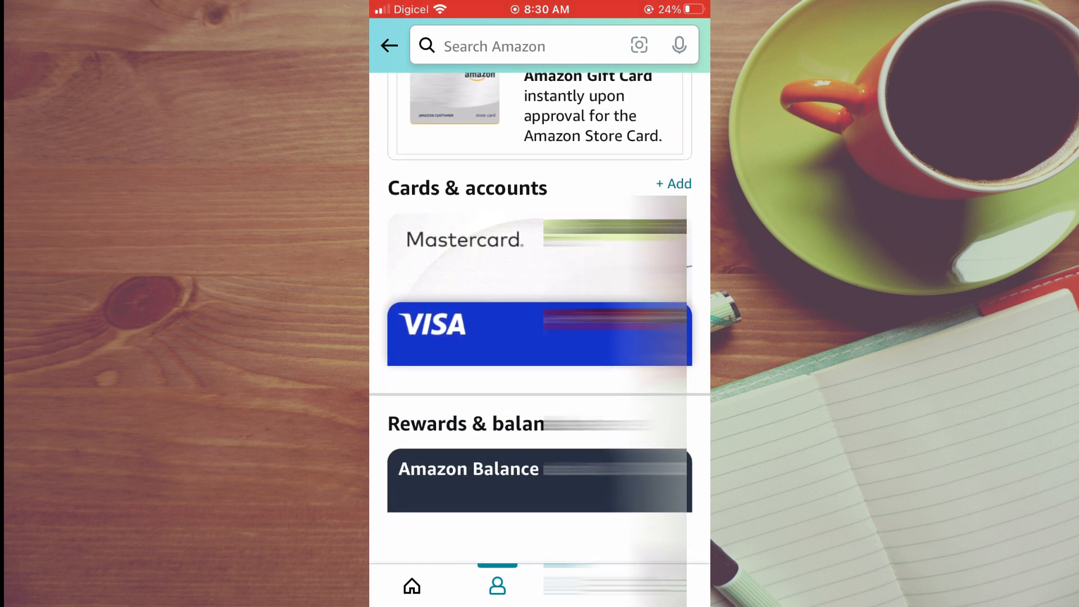
pyautogui.click(540, 333)
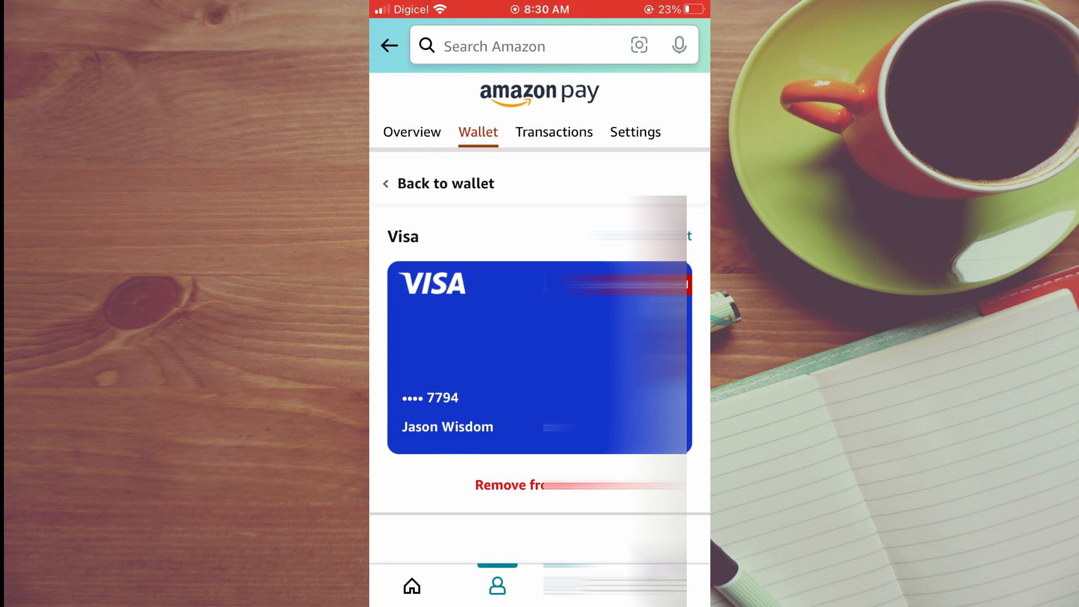
pyautogui.click(509, 485)
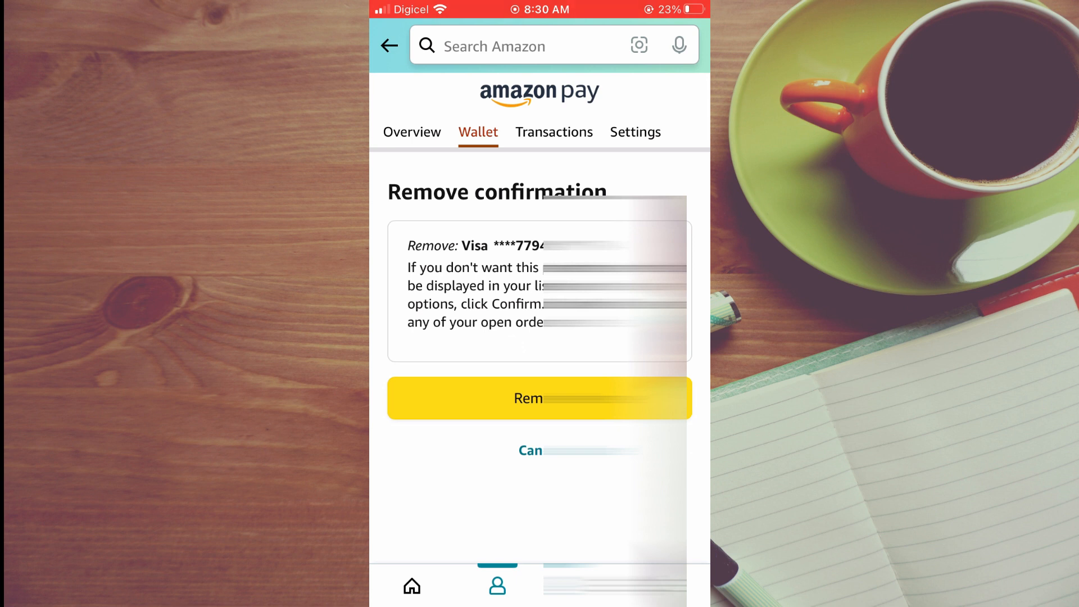